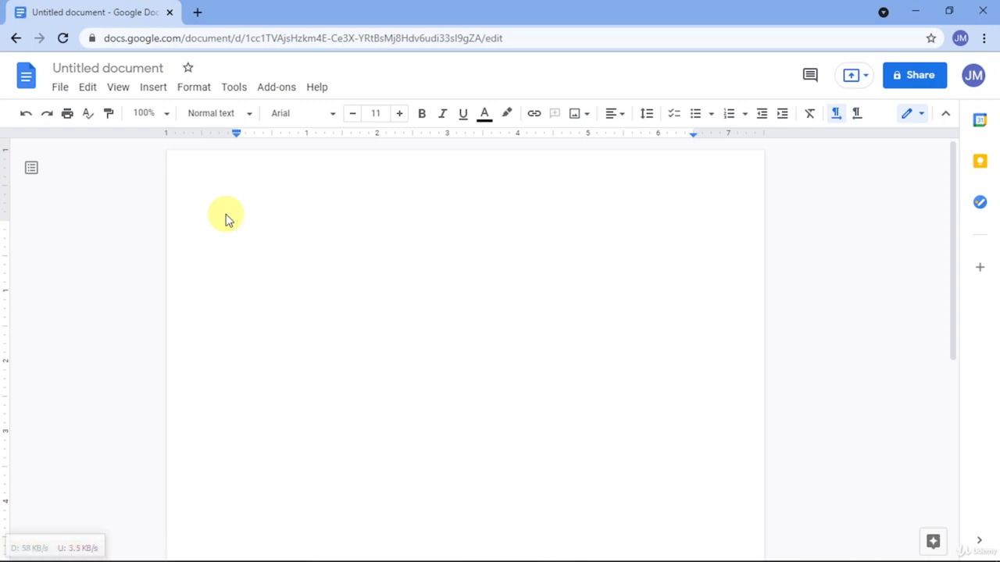
# - Insert a pie chart into the blank document
pyautogui.click(153, 89)
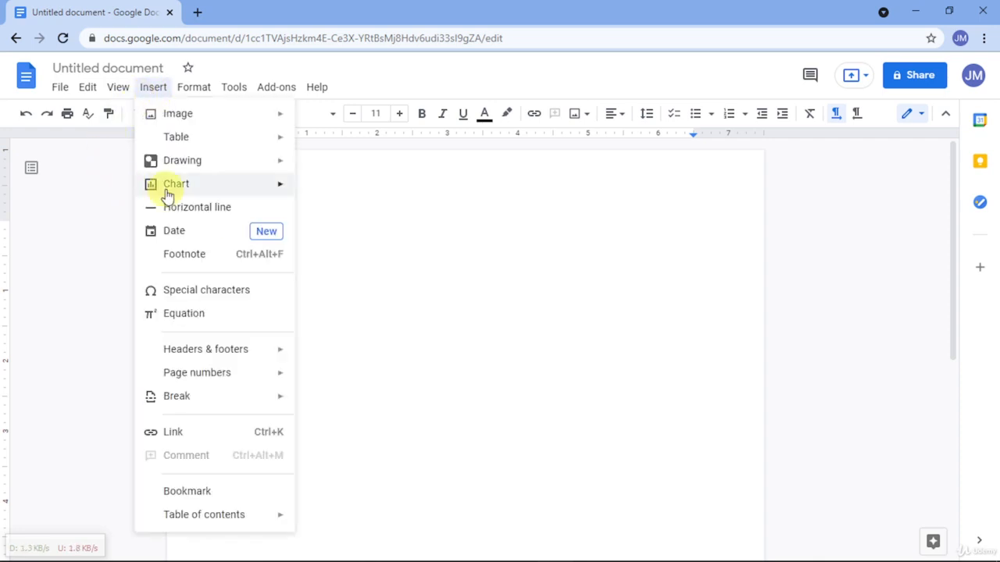
pyautogui.moveTo(168, 192)
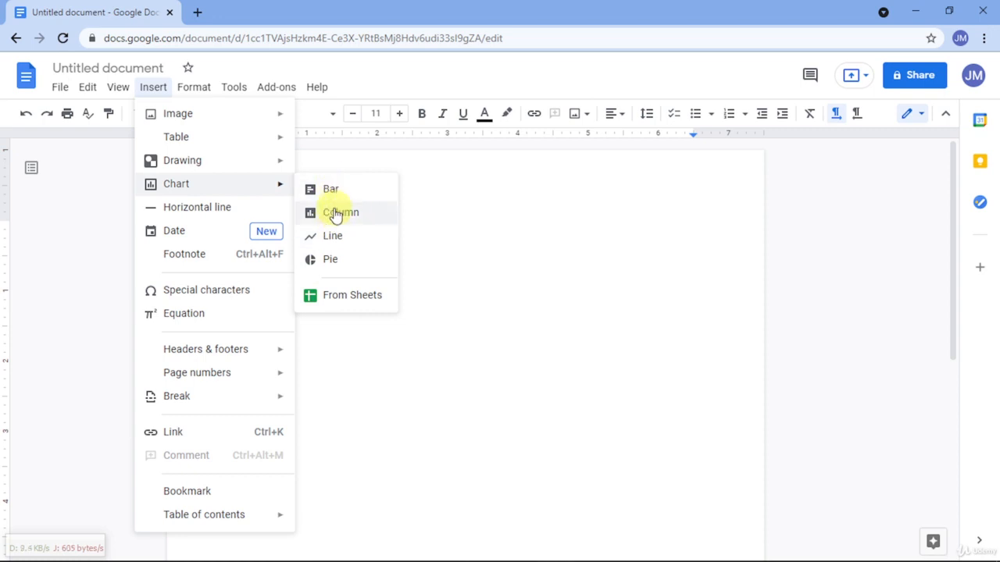
pyautogui.click(331, 260)
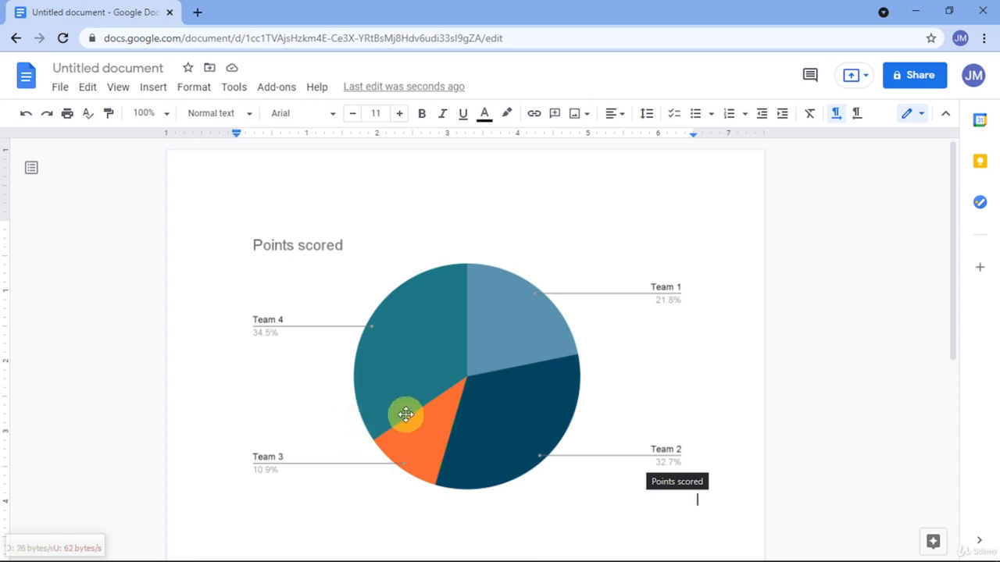
pyautogui.click(394, 351)
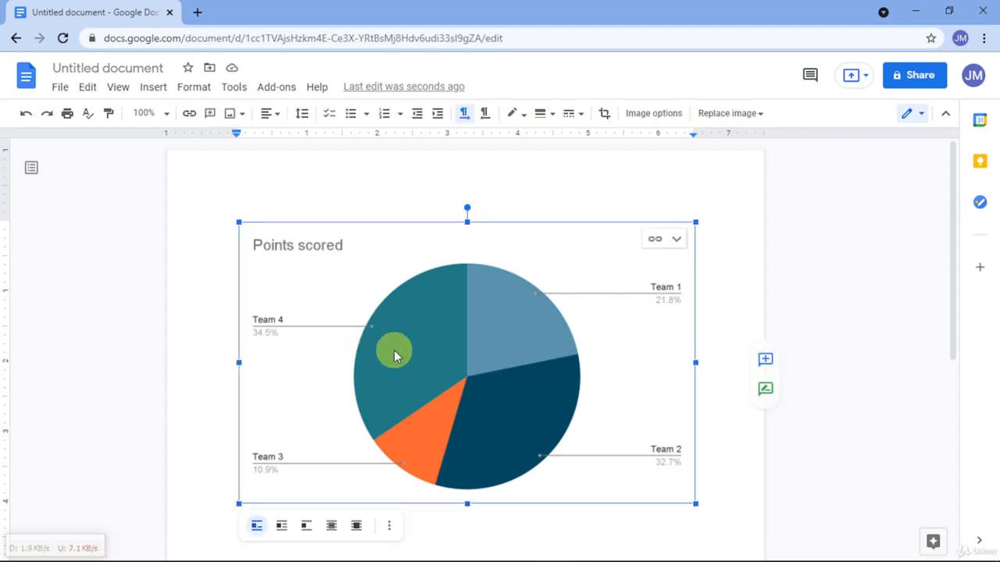
pyautogui.click(389, 525)
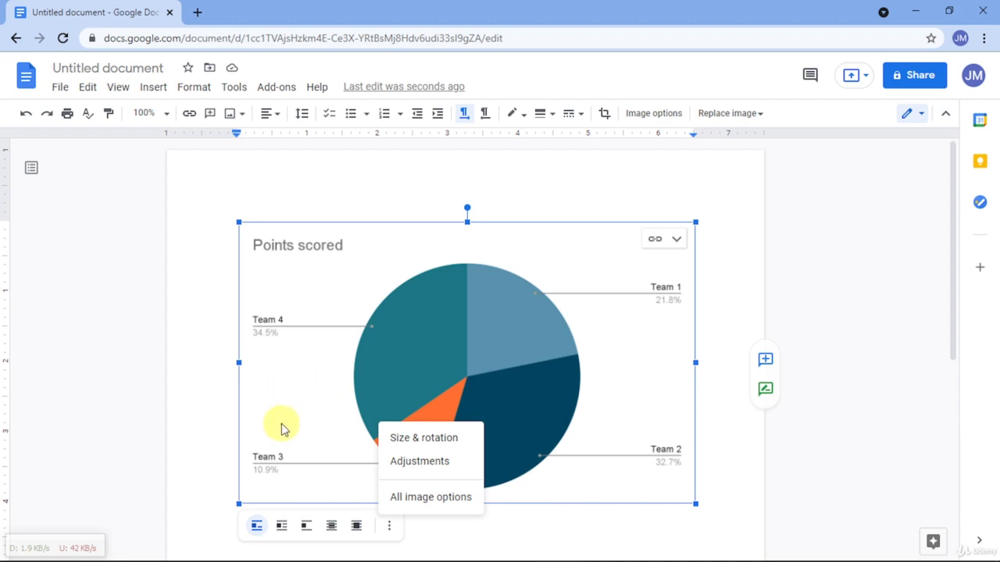
pyautogui.click(496, 536)
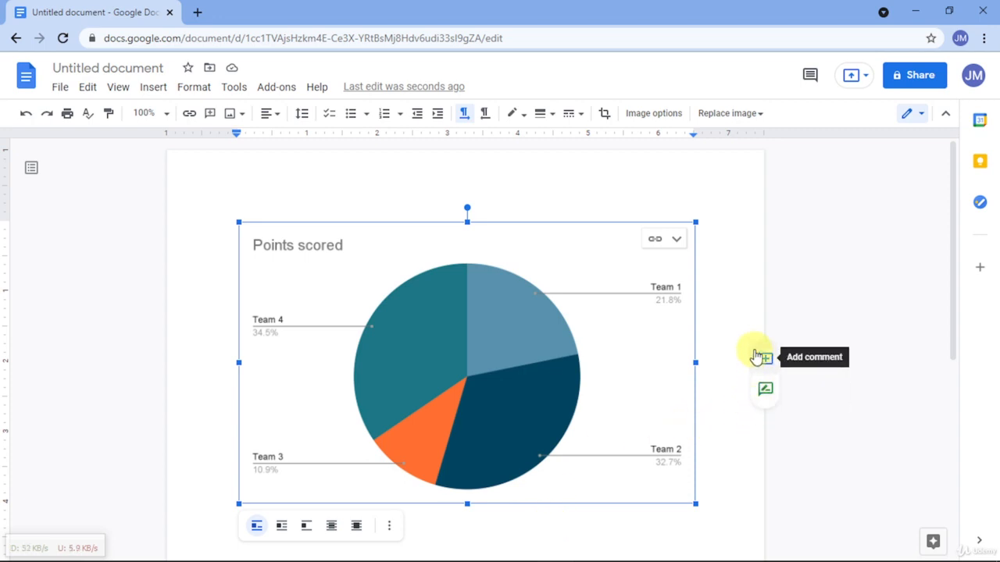
pyautogui.doubleClick(545, 382)
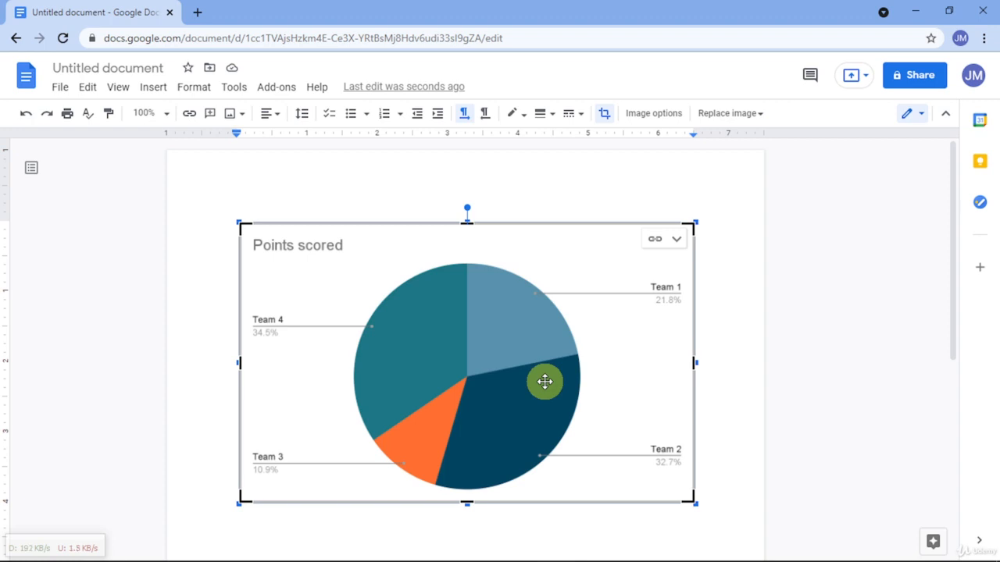
pyautogui.doubleClick(514, 201)
pyautogui.press('Escape')
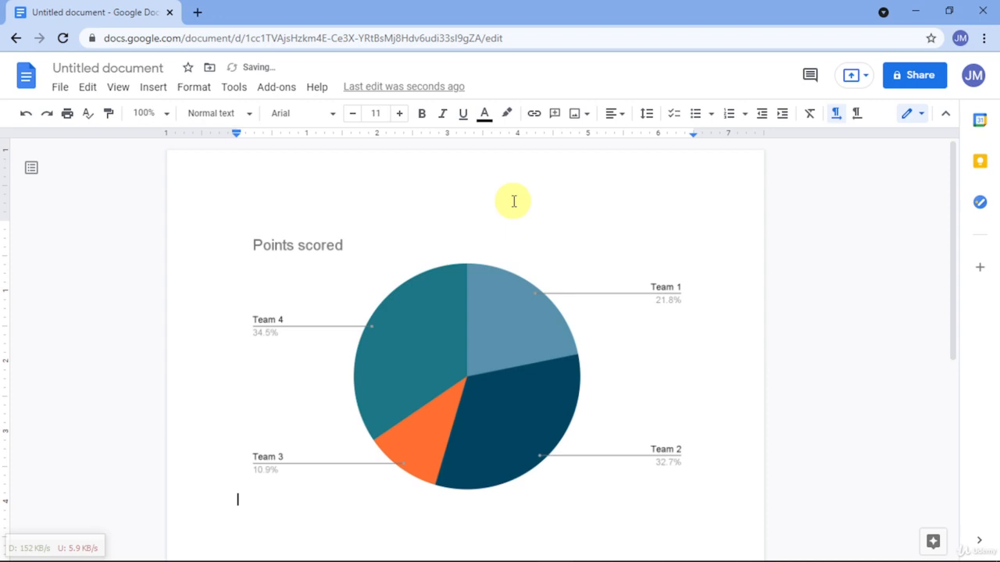
pyautogui.click(508, 322)
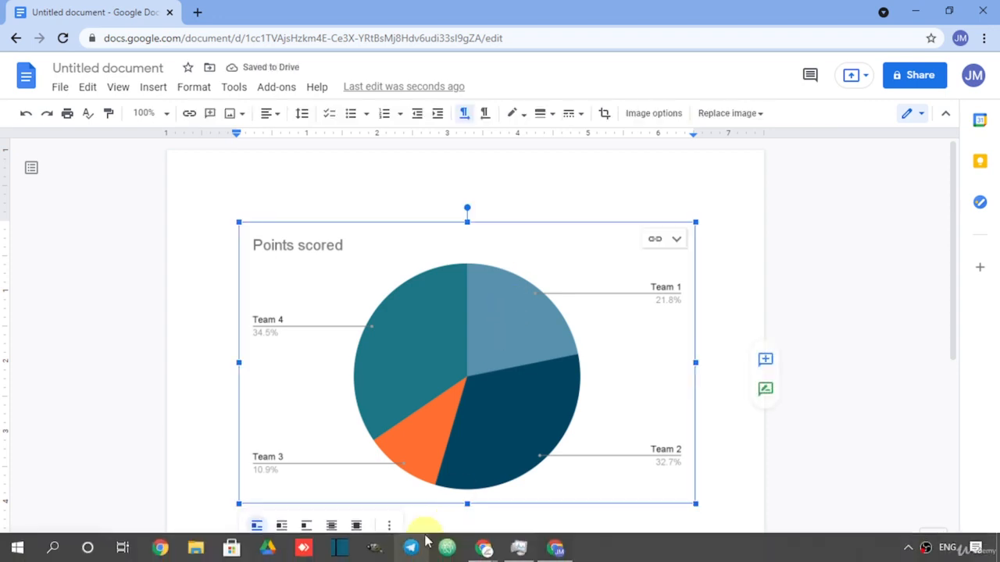
pyautogui.doubleClick(428, 384)
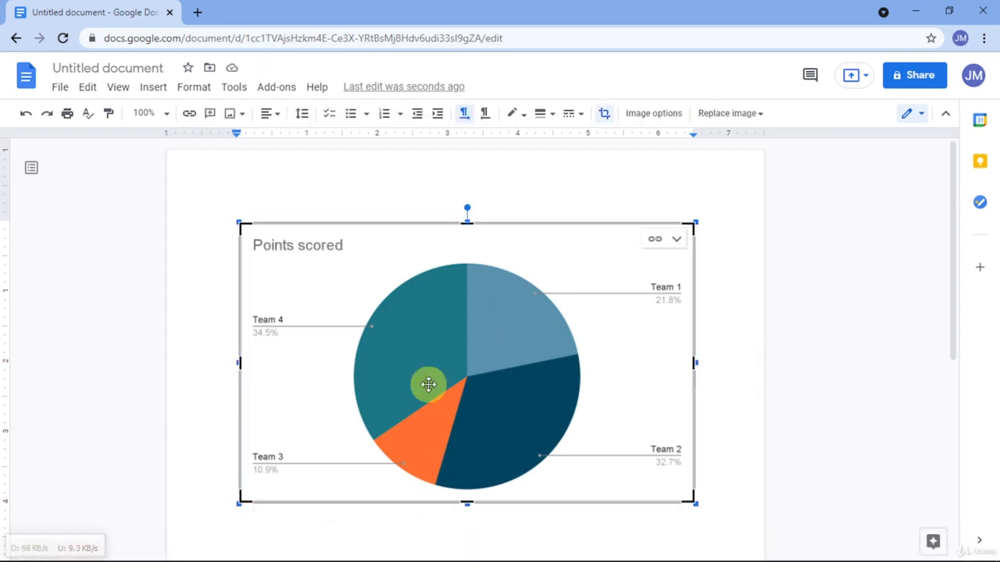
pyautogui.click(655, 241)
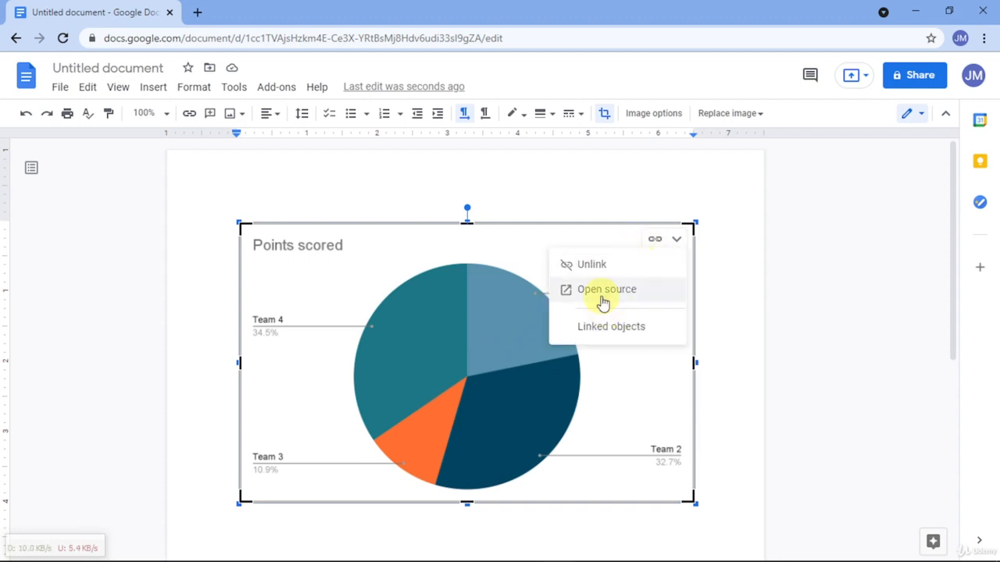
pyautogui.click(707, 300)
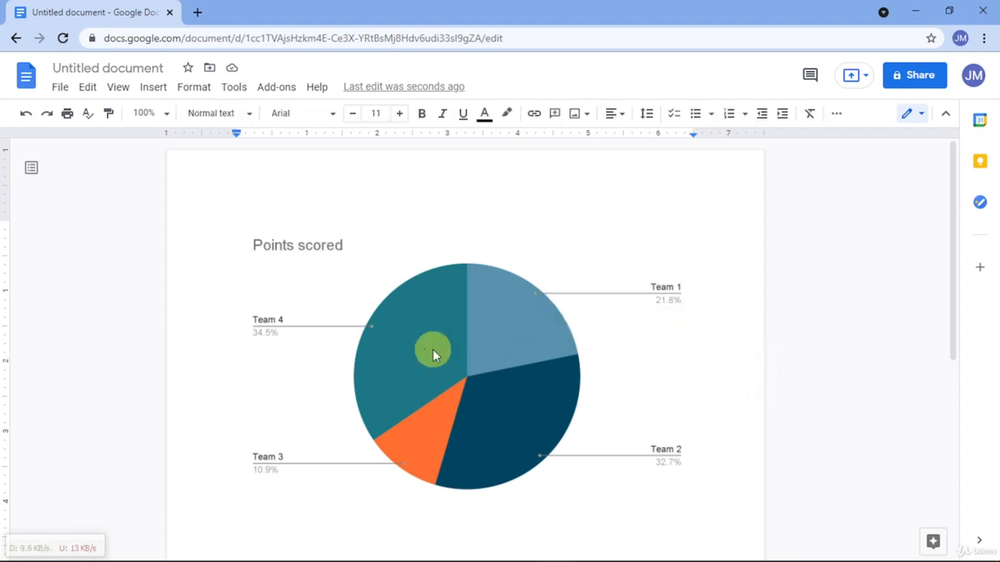
pyautogui.click(422, 367)
pyautogui.doubleClick(437, 374)
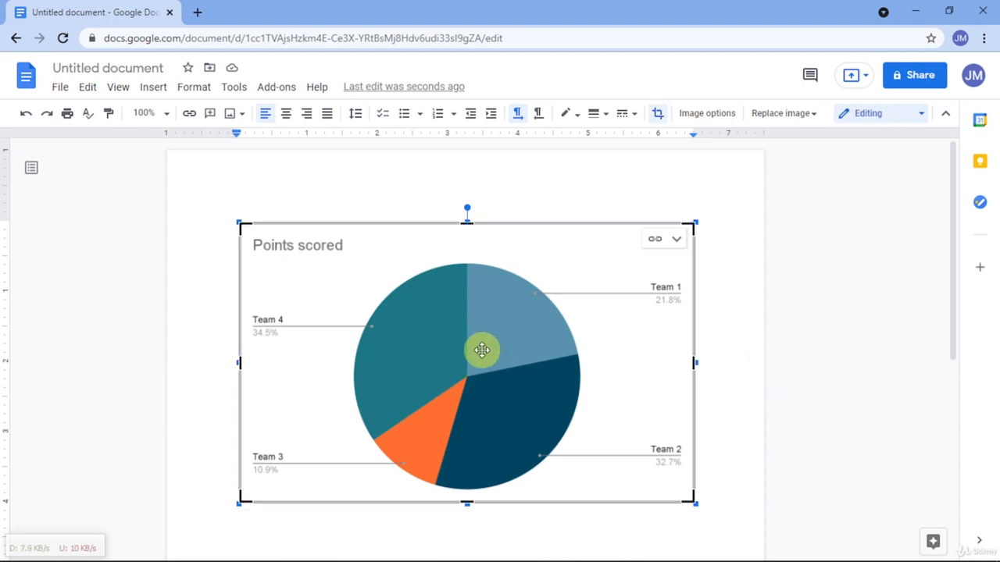
pyautogui.click(719, 246)
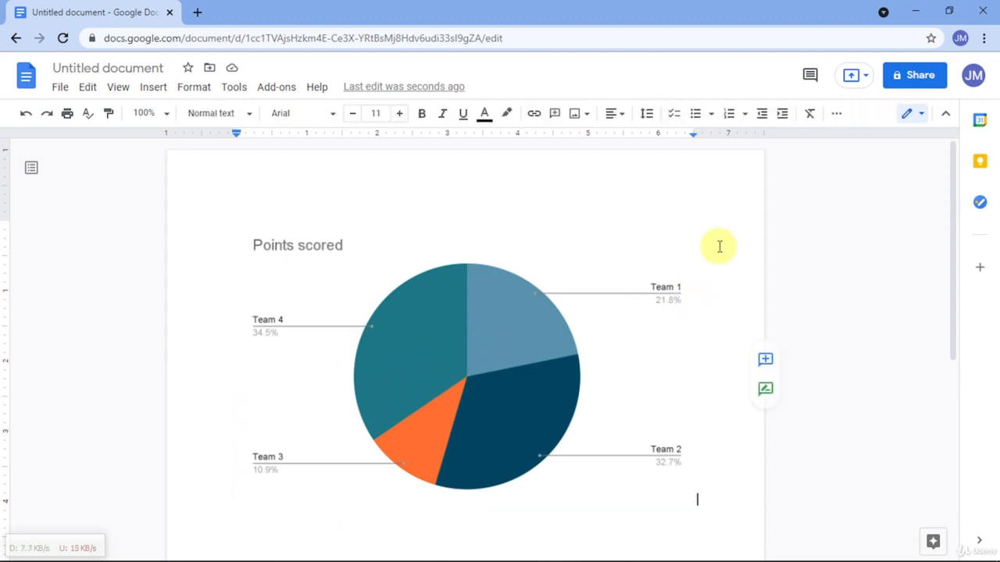
# - Open the source spreadsheet linked to the pie chart
pyautogui.click(578, 315)
pyautogui.click(673, 240)
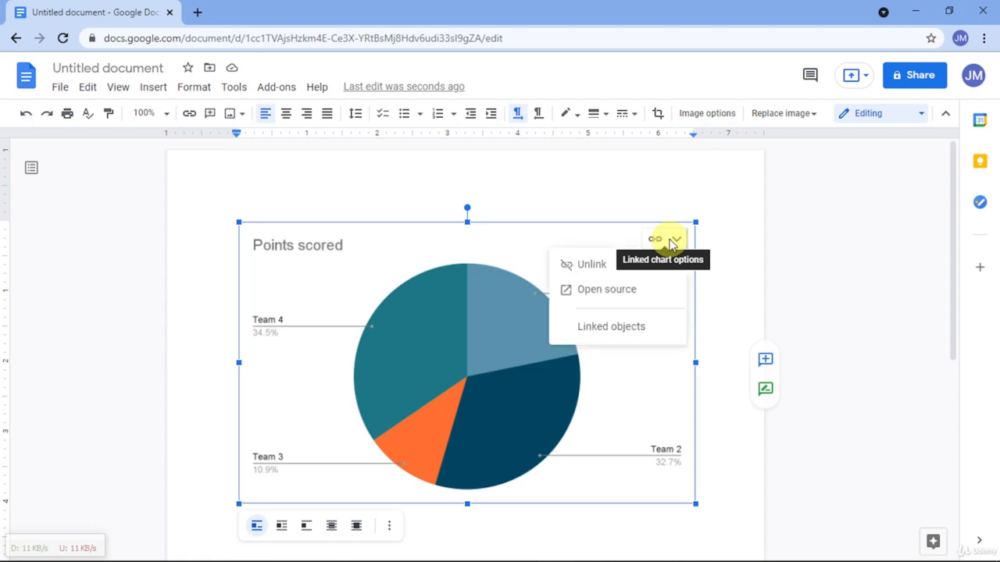
pyautogui.click(624, 296)
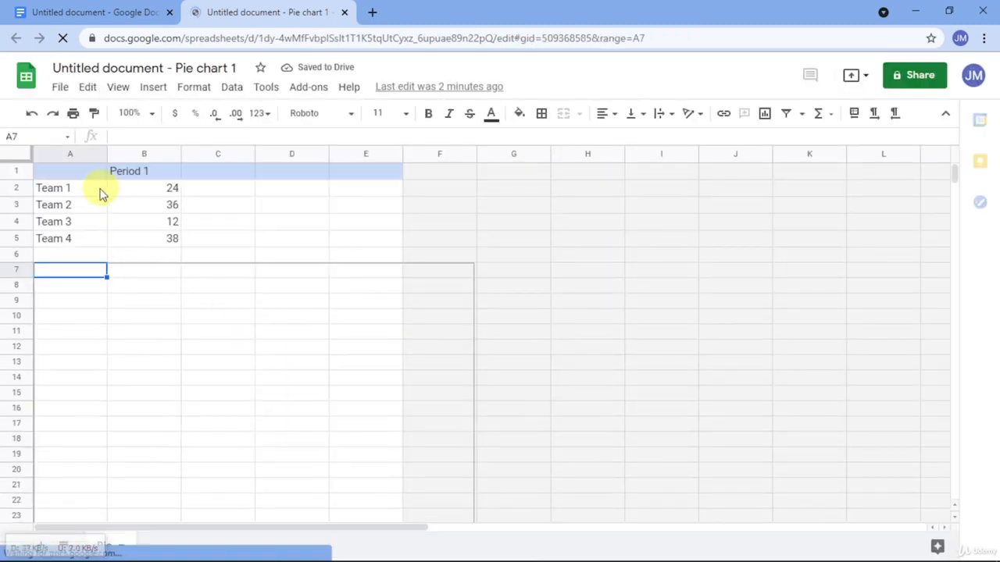
# - Dismiss the edit history tip and move the pie chart beside the data table, starting around column F
pyautogui.click(154, 195)
pyautogui.click(67, 205)
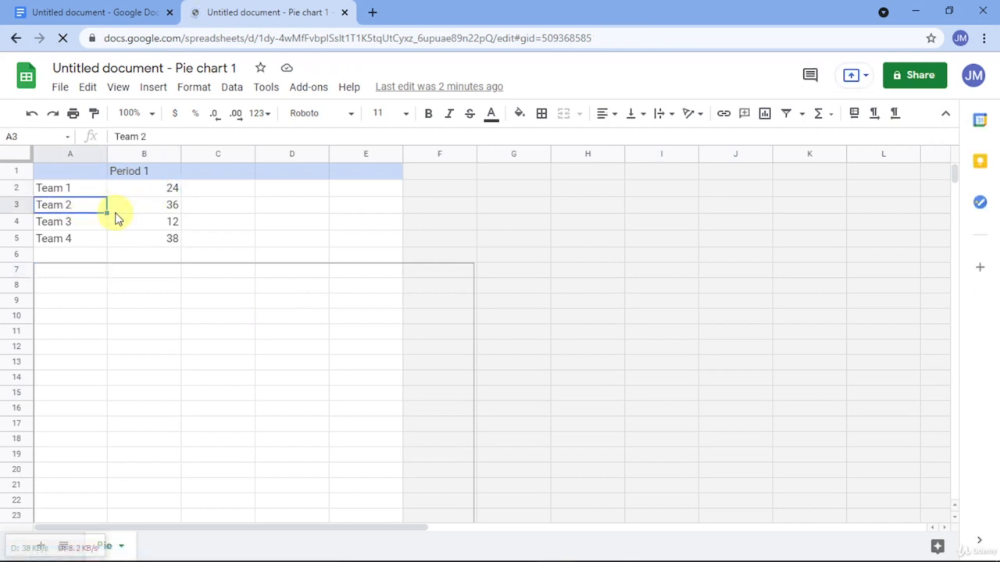
pyautogui.click(82, 222)
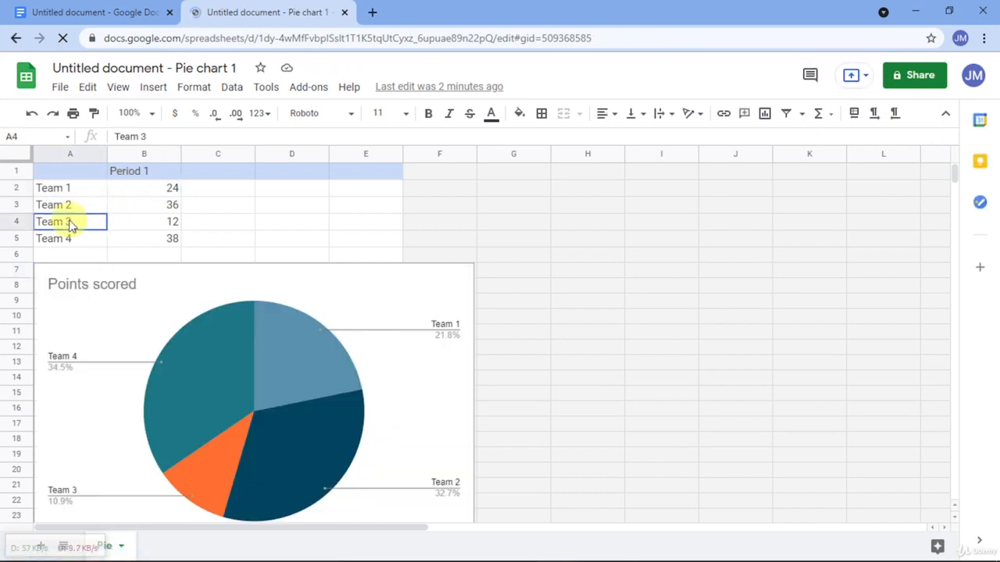
pyautogui.click(176, 239)
pyautogui.click(314, 185)
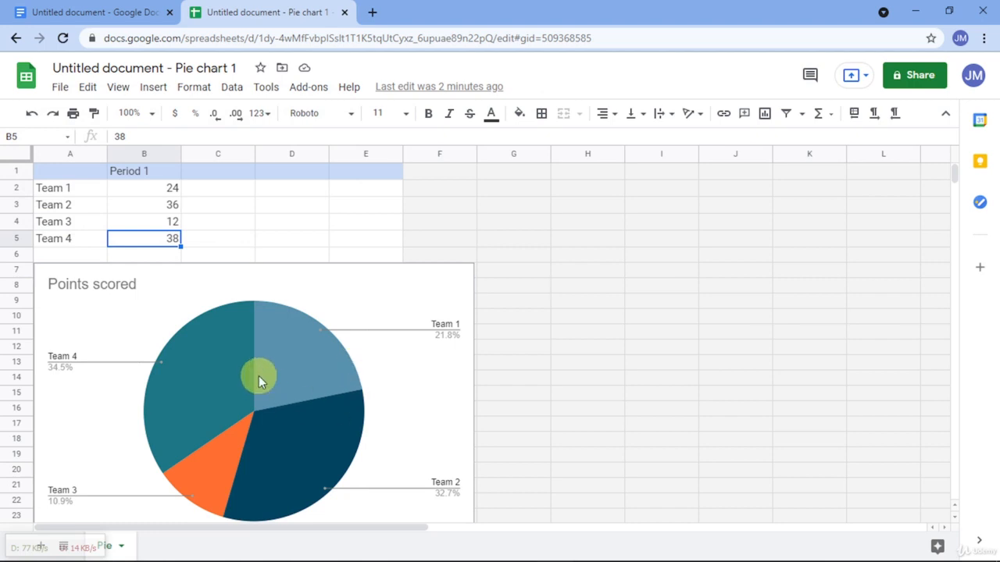
pyautogui.moveTo(261, 352); pyautogui.dragTo(573, 320)
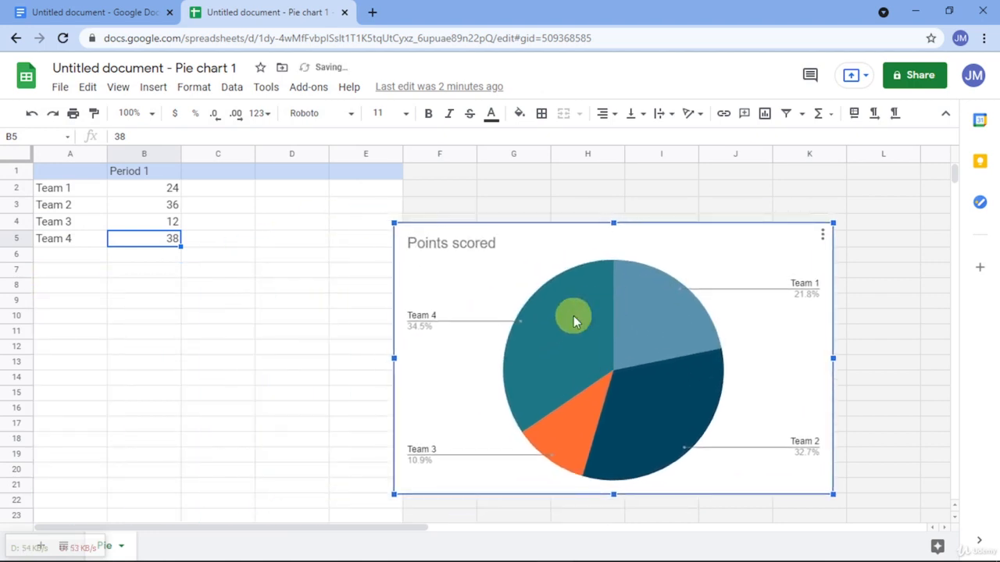
# - Rename the first two team labels in A2 and A3 to Group A and Group B
pyautogui.click(139, 194)
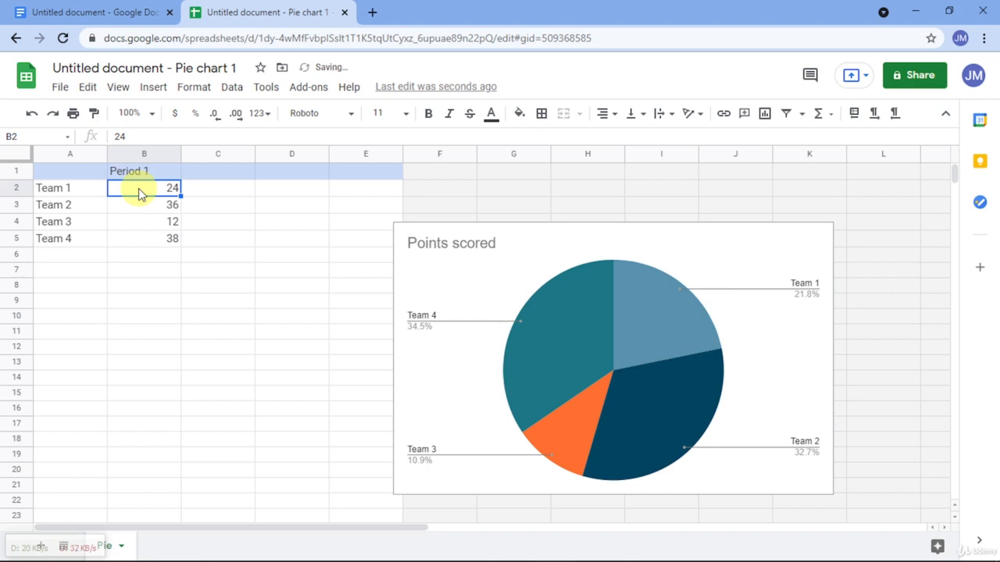
pyautogui.press('Left')
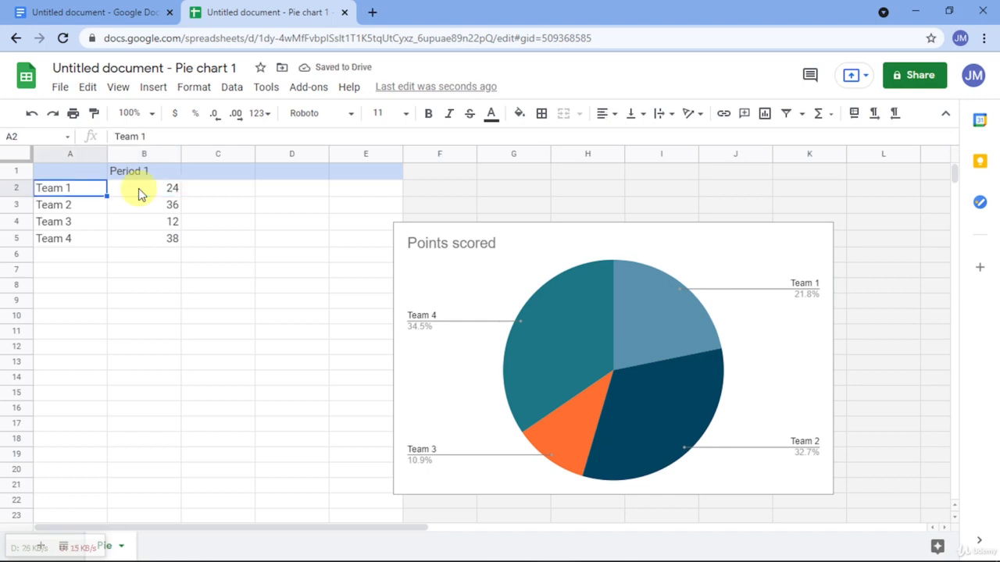
pyautogui.write('Group A')
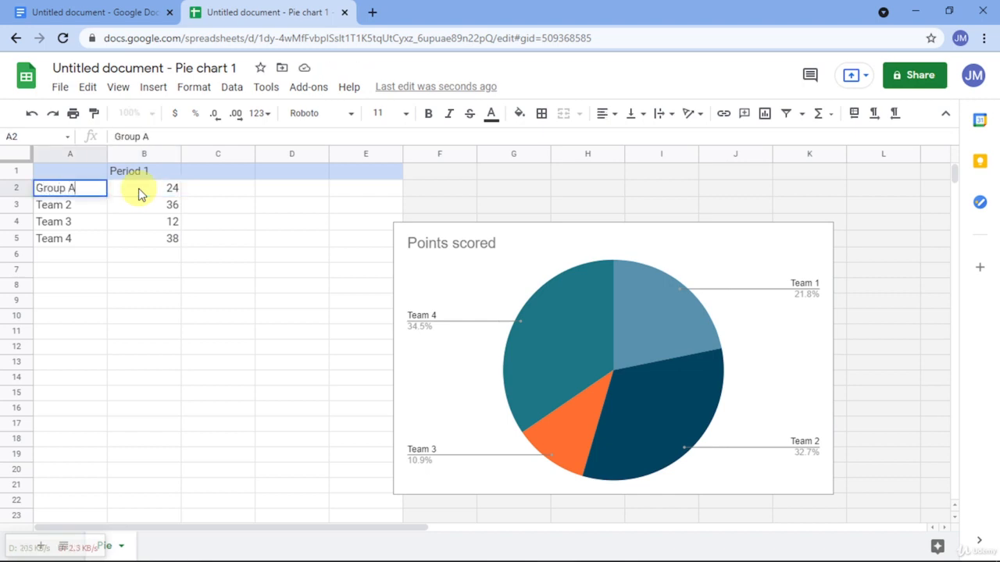
pyautogui.click(139, 195)
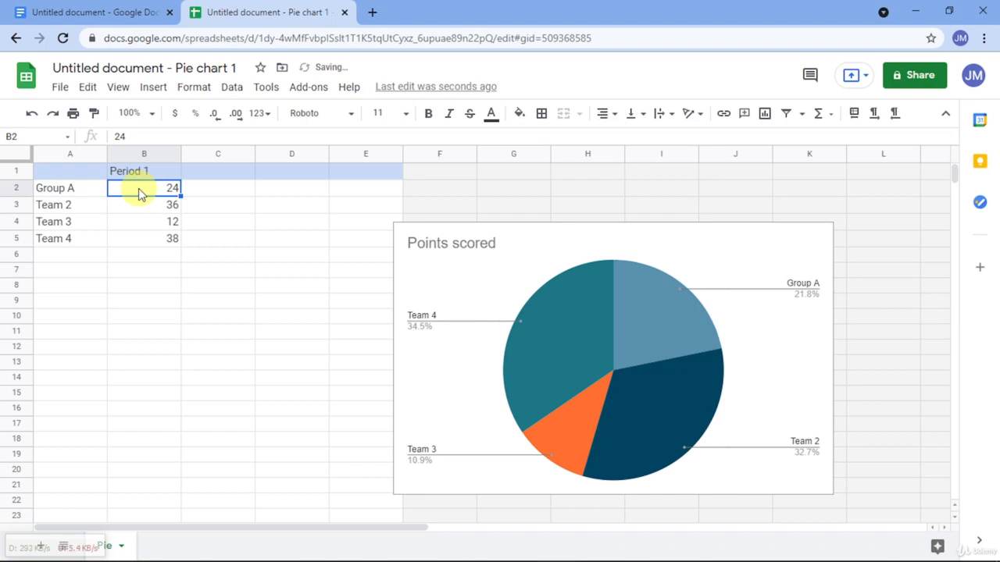
pyautogui.click(94, 215)
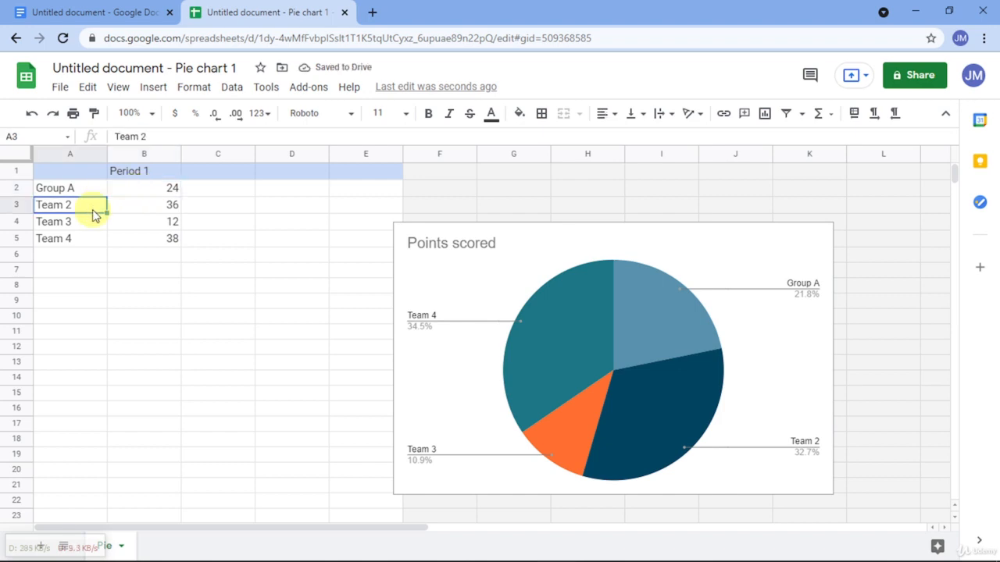
pyautogui.write('Group B')
pyautogui.press('Return')
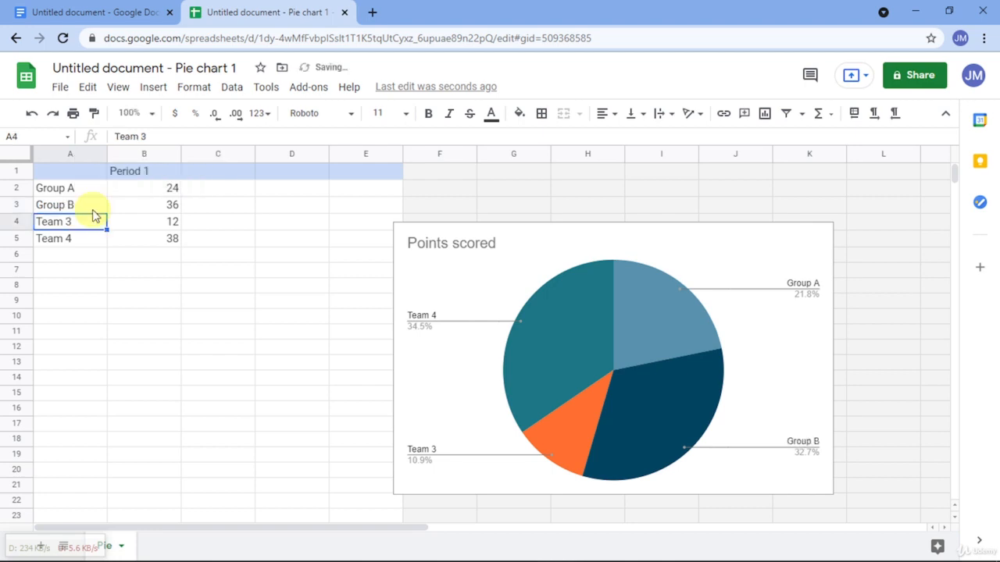
# - Replace the third team label in A4 with Group C, correcting any misspelling
pyautogui.write('Gero')
pyautogui.press('BackSpace')
pyautogui.press('BackSpace')
pyautogui.press('BackSpace')
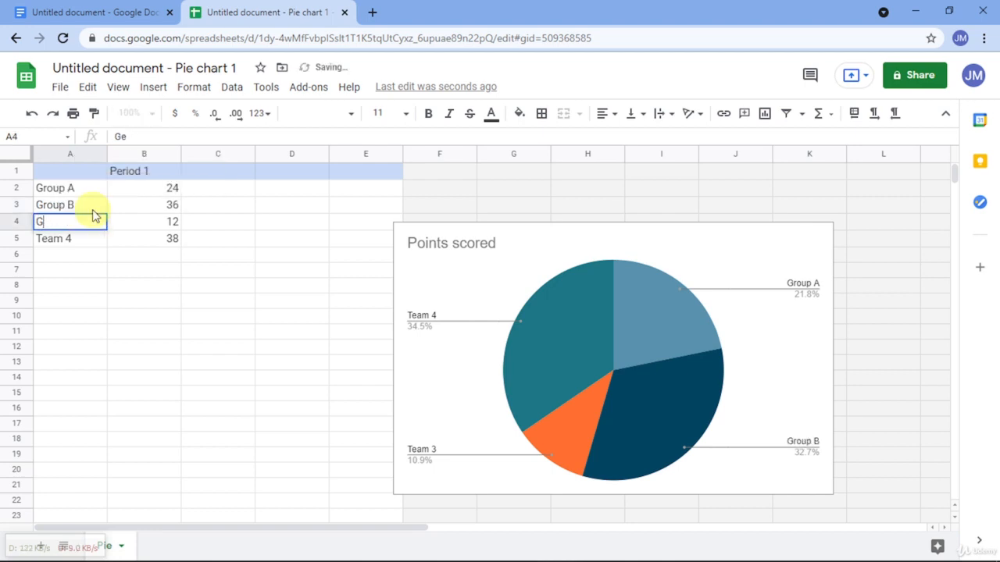
pyautogui.write('roub C')
pyautogui.press('Return')
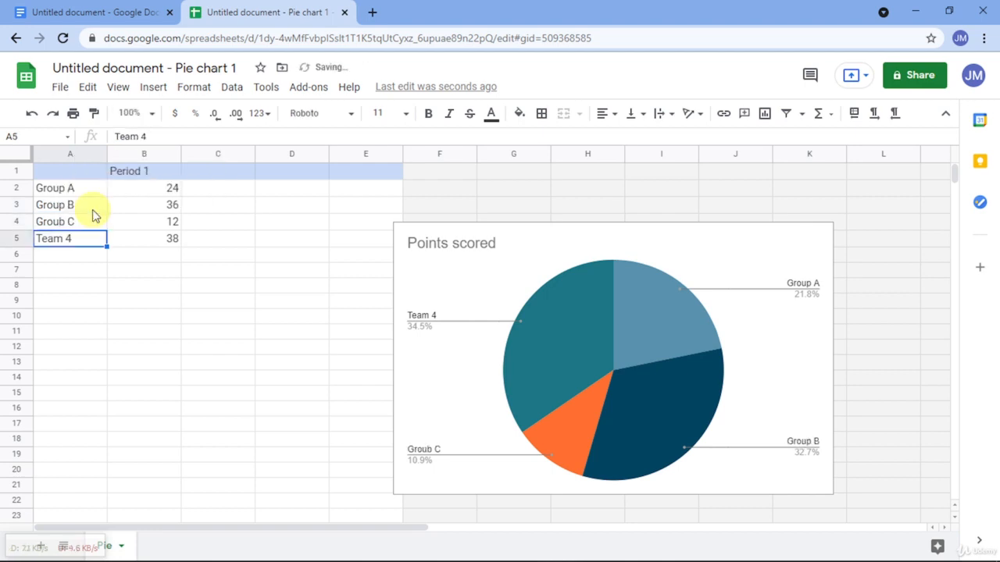
pyautogui.press('Up')
pyautogui.press('Return')
pyautogui.press('BackSpace')
pyautogui.press('BackSpace')
pyautogui.press('BackSpace')
pyautogui.press('BackSpace')
pyautogui.press('BackSpace')
pyautogui.press('BackSpace')
pyautogui.press('BackSpace')
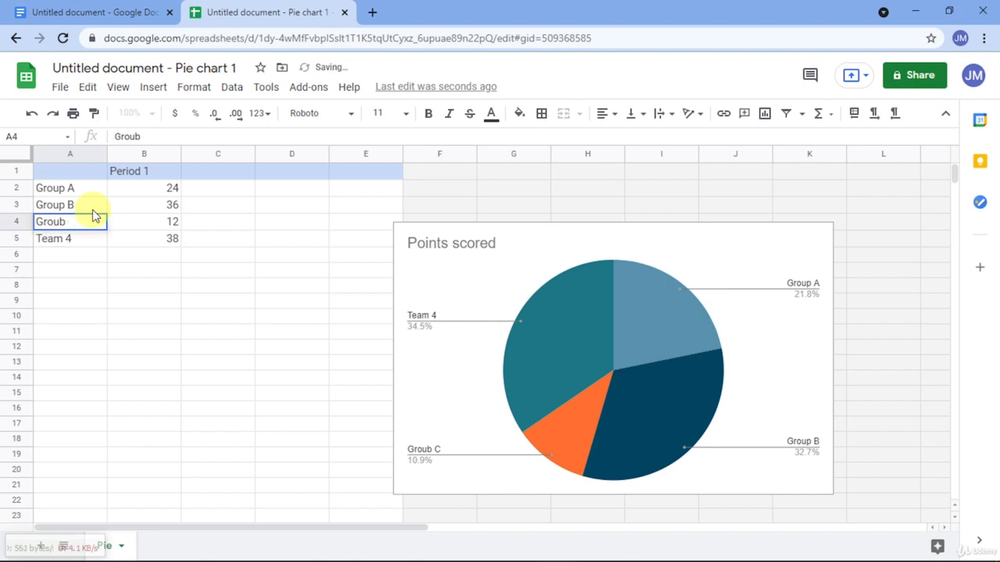
pyautogui.write('Group C')
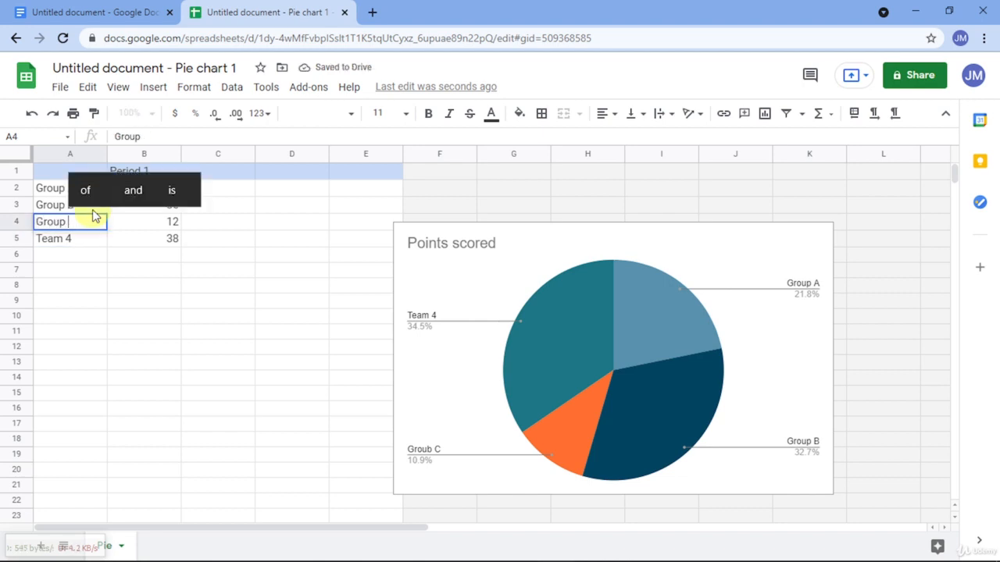
pyautogui.press('Return')
# - Rename the fourth team label in A5 to Group D
pyautogui.write('Group D')
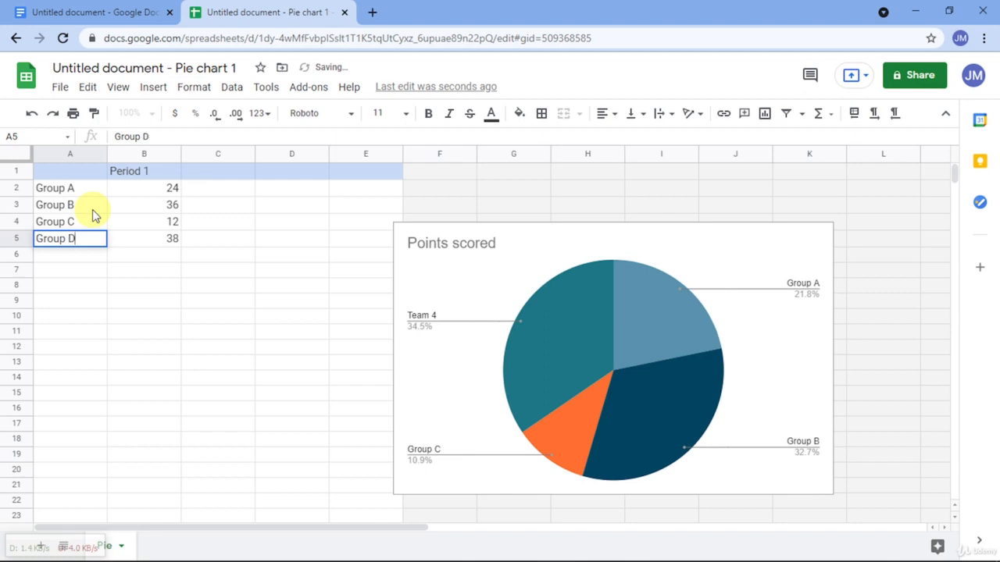
pyautogui.press('Return')
pyautogui.click(242, 316)
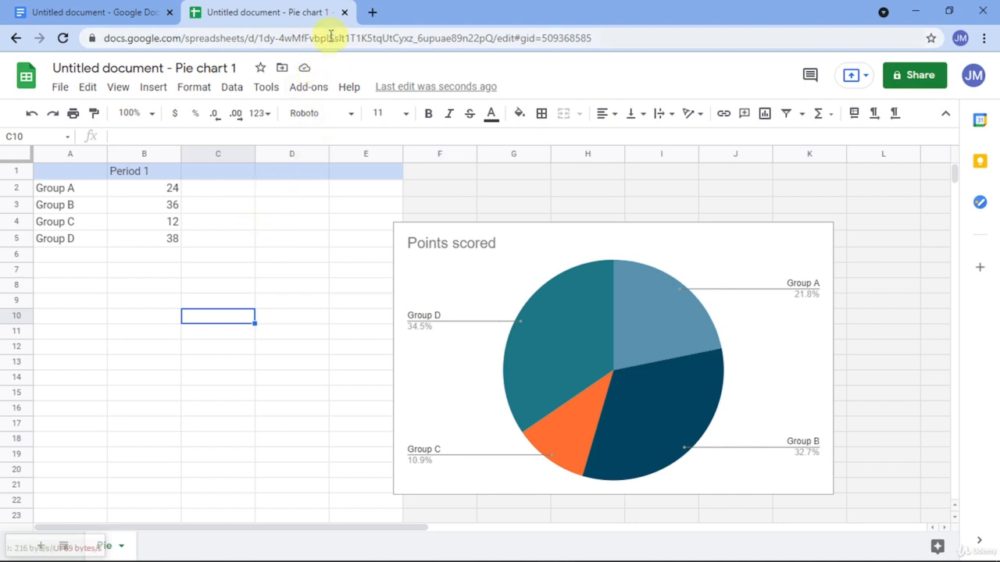
# - Close the source spreadsheet and update the linked pie chart in the document with the new labels
pyautogui.click(343, 12)
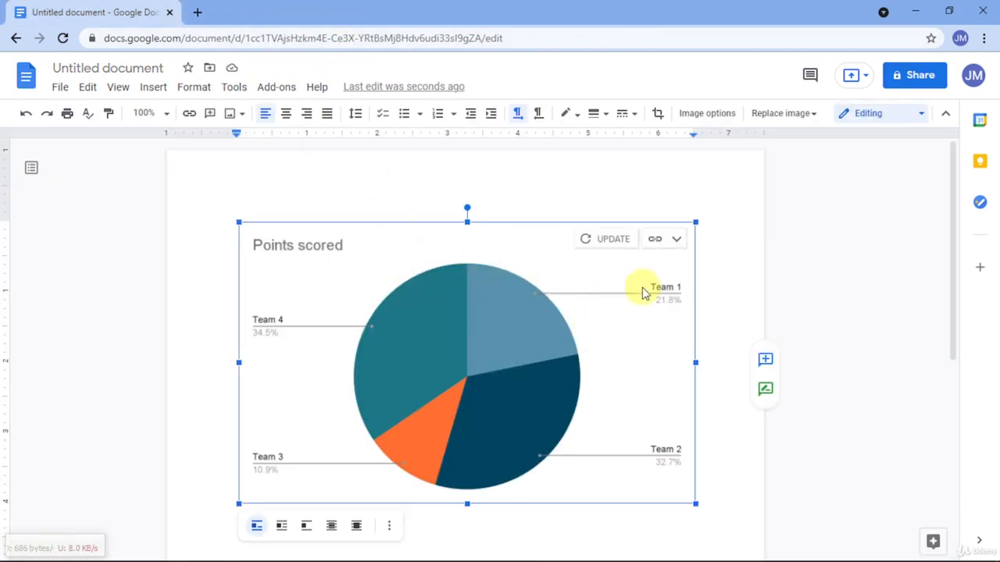
pyautogui.click(601, 242)
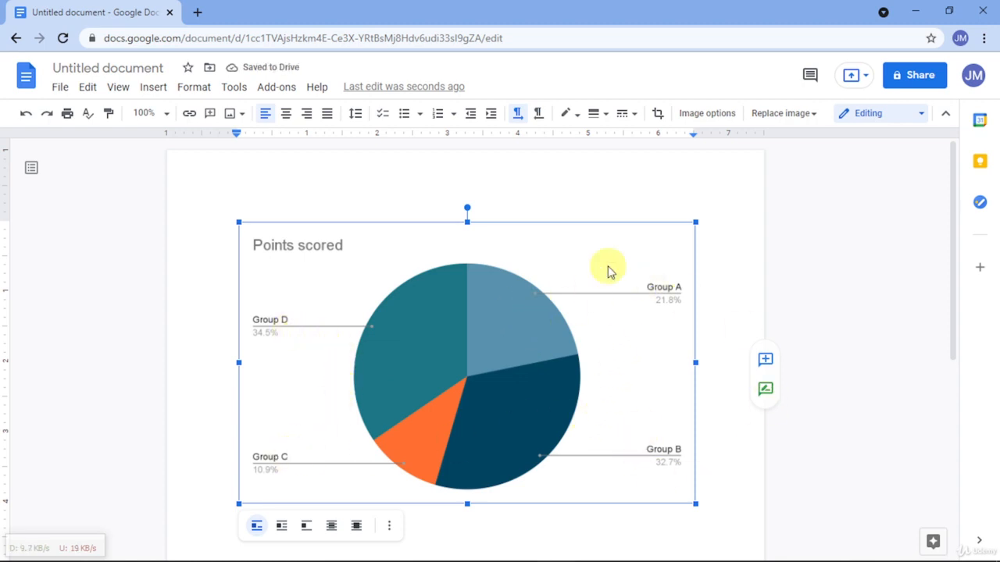
pyautogui.click(712, 274)
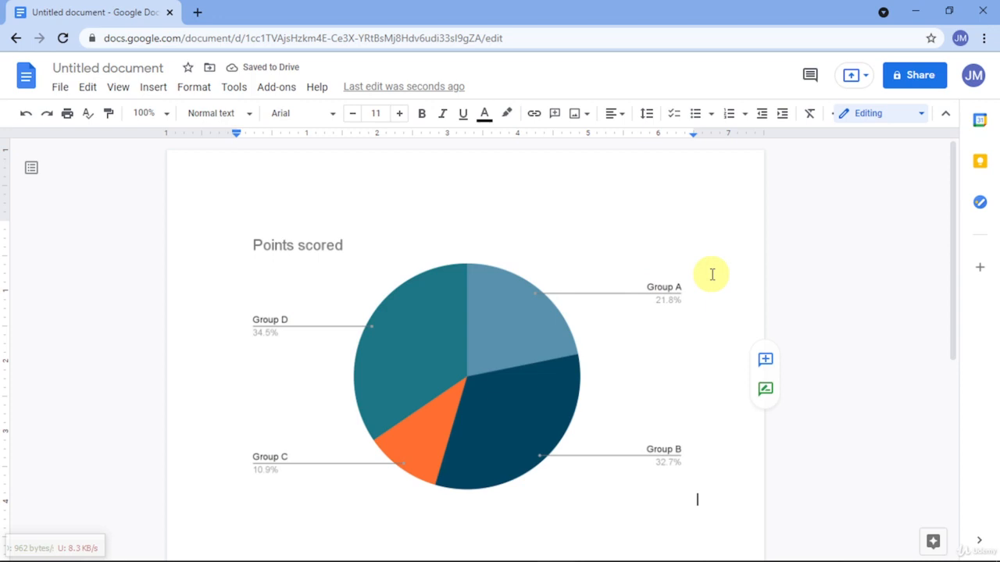
# - Check the link options of the Points scored pie chart, then delete the chart from the document
pyautogui.click(568, 309)
pyautogui.click(661, 239)
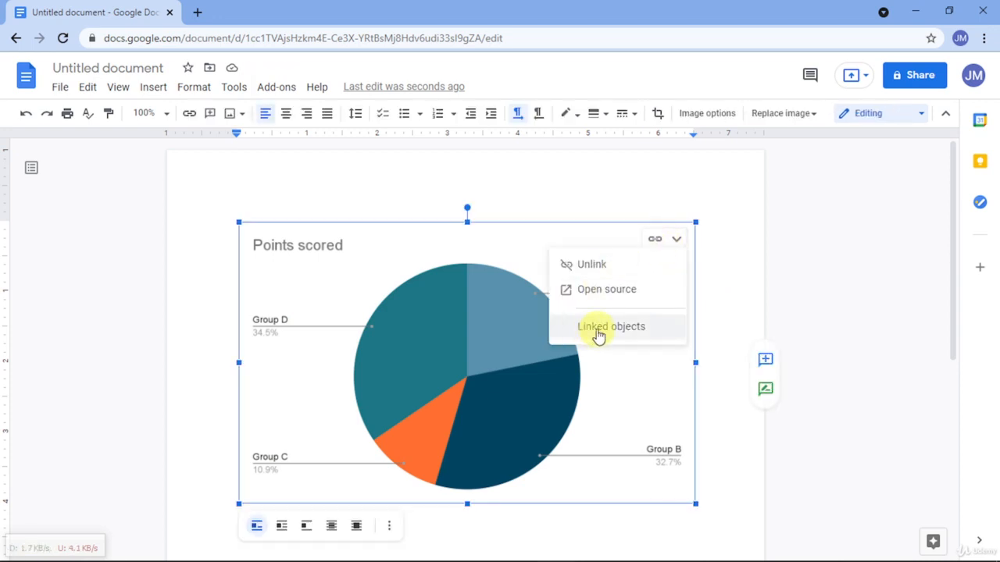
pyautogui.click(515, 347)
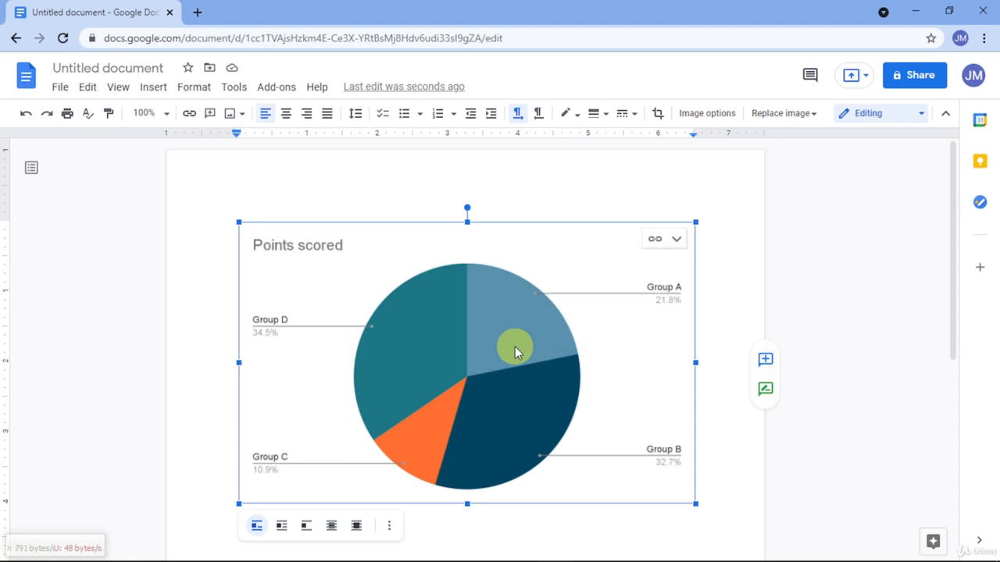
pyautogui.press('Delete')
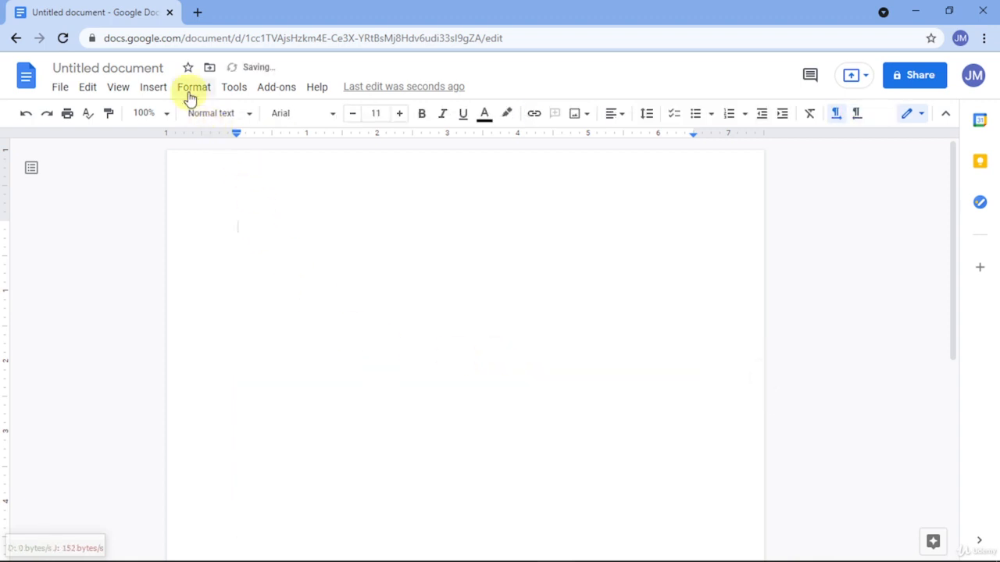
# - Insert a column chart into the empty document
pyautogui.click(146, 94)
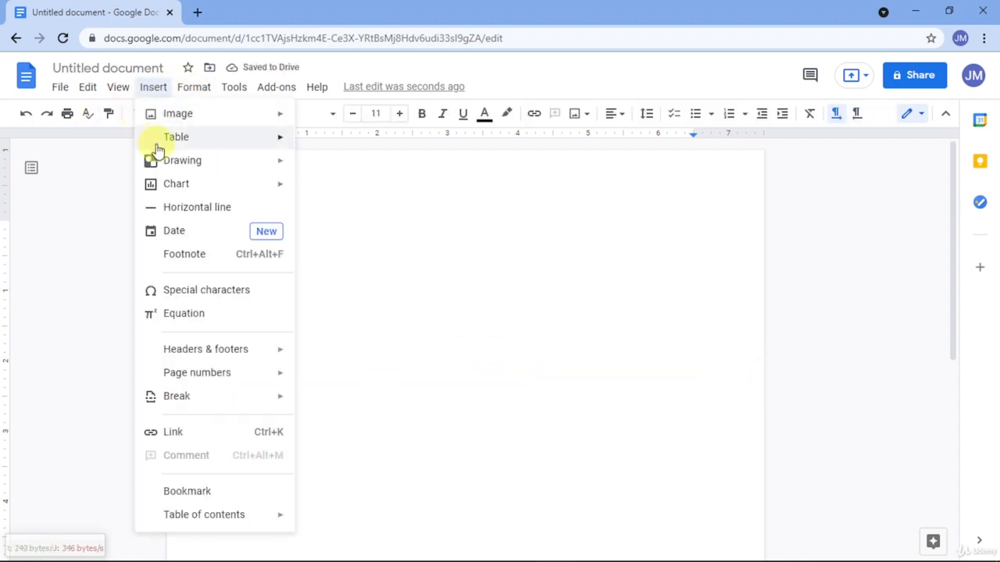
pyautogui.moveTo(185, 188)
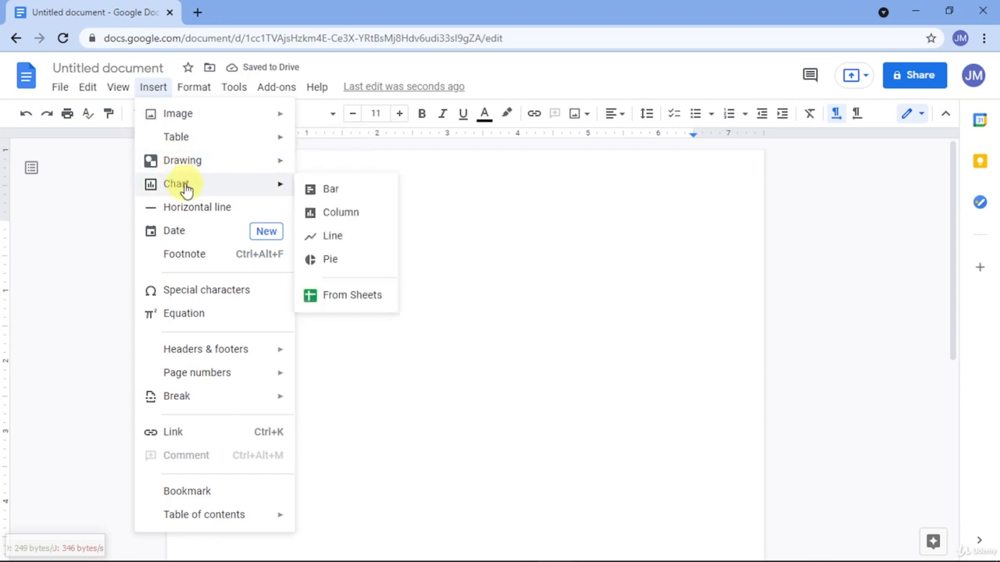
pyautogui.click(359, 218)
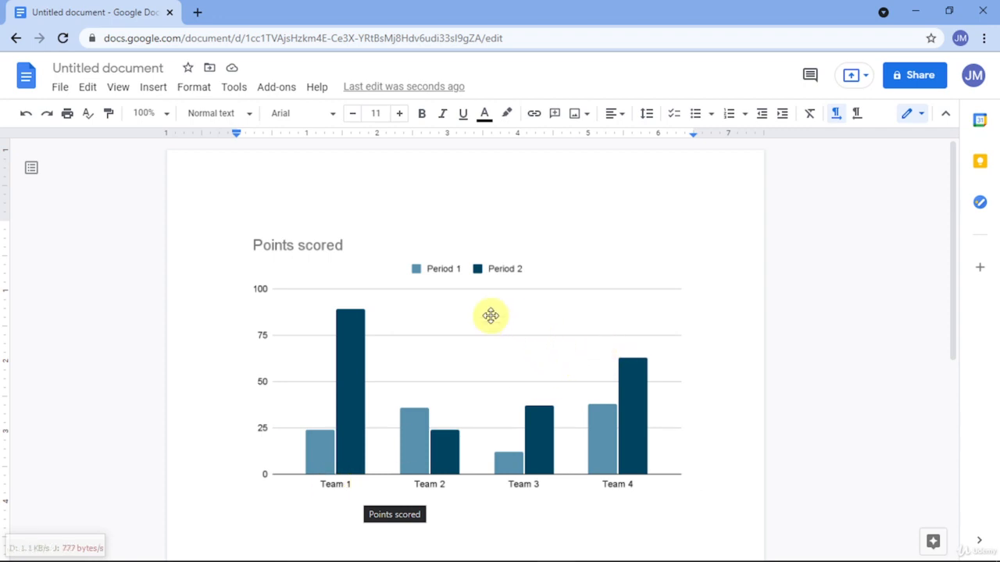
# - Open the column chart's source spreadsheet and move the chart to the empty area beside the data table
pyautogui.click(378, 294)
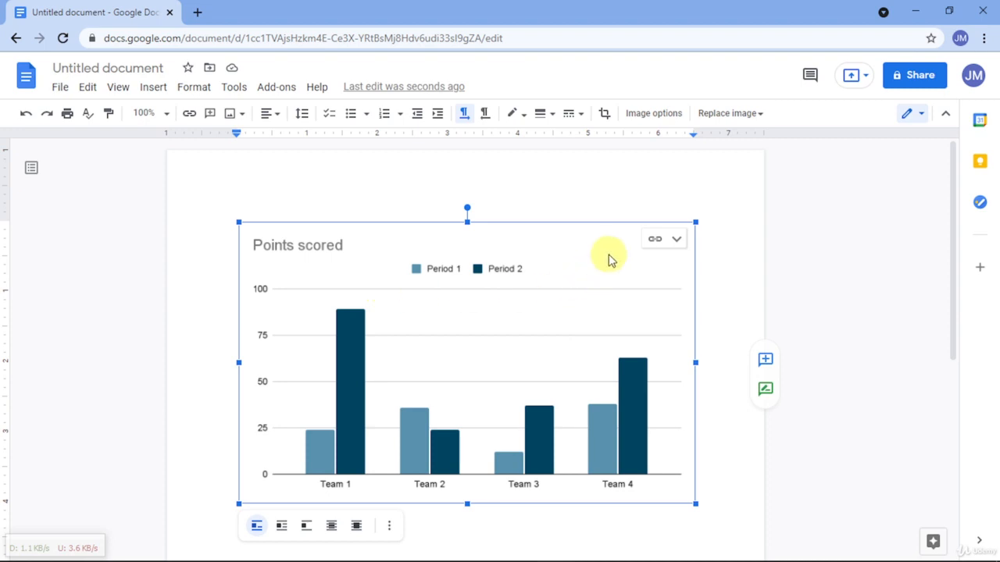
pyautogui.click(655, 241)
pyautogui.click(617, 291)
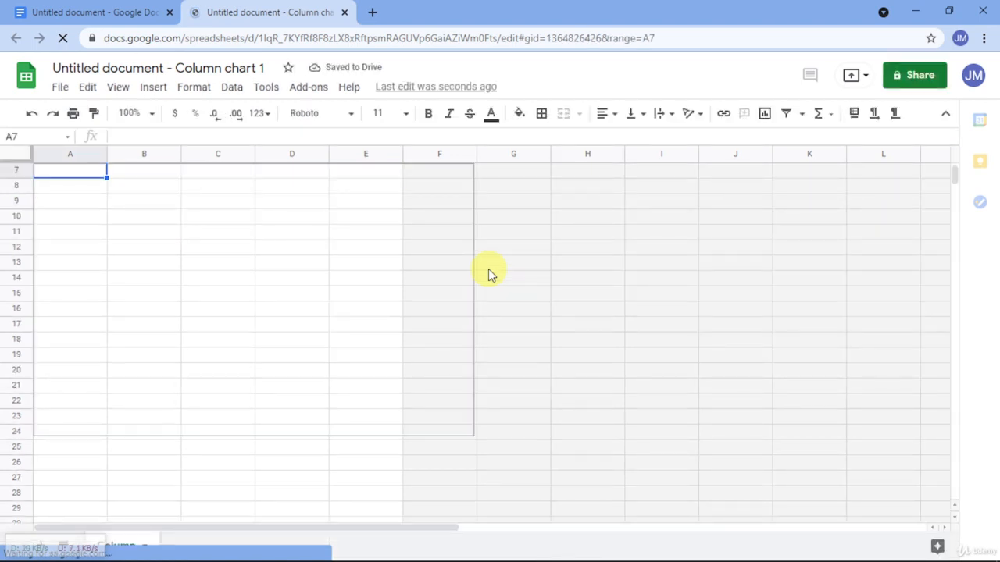
pyautogui.click(253, 328)
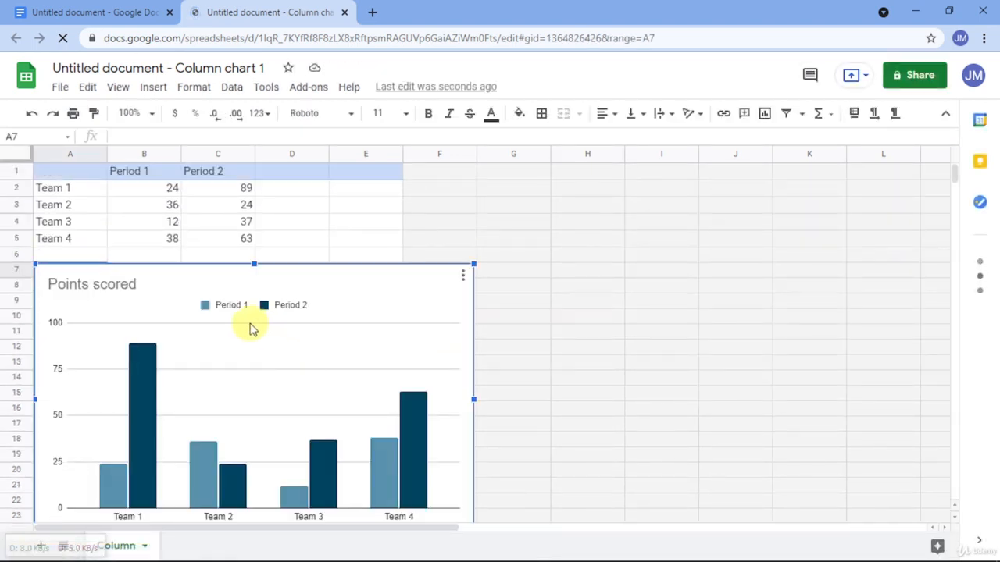
pyautogui.moveTo(174, 357); pyautogui.dragTo(546, 273)
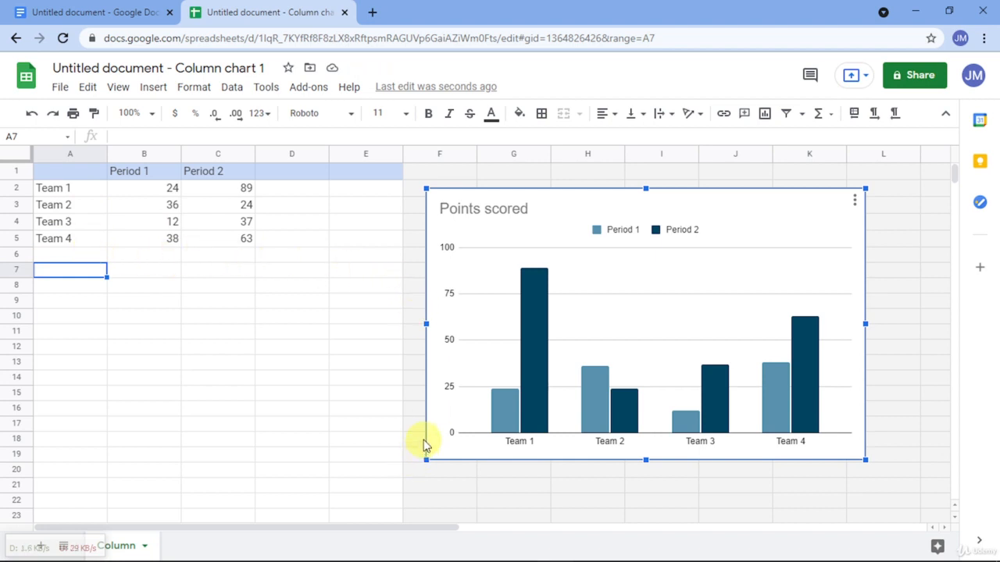
# - Close the column chart's source spreadsheet and return to the document
pyautogui.click(345, 12)
pyautogui.click(349, 157)
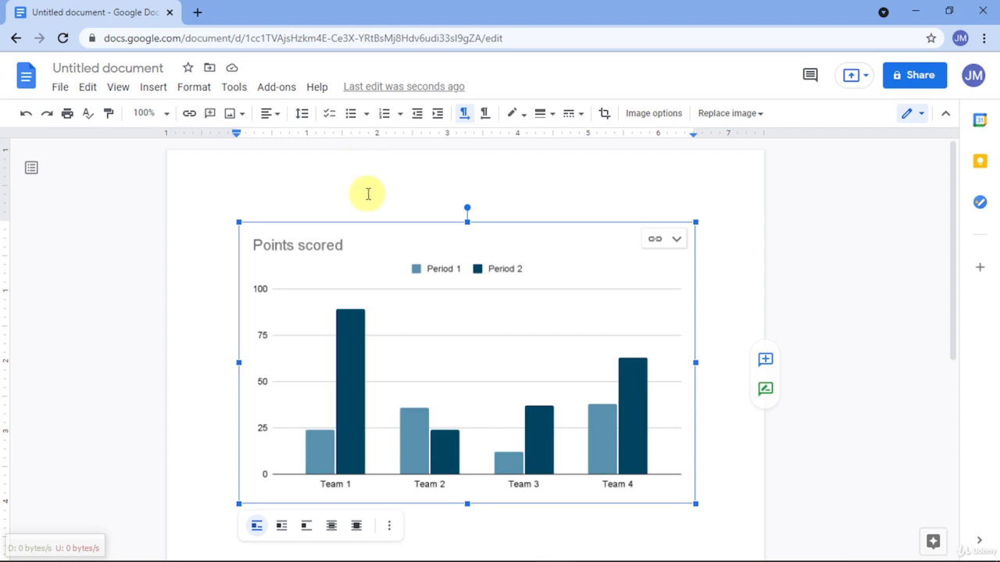
pyautogui.moveTo(707, 557)
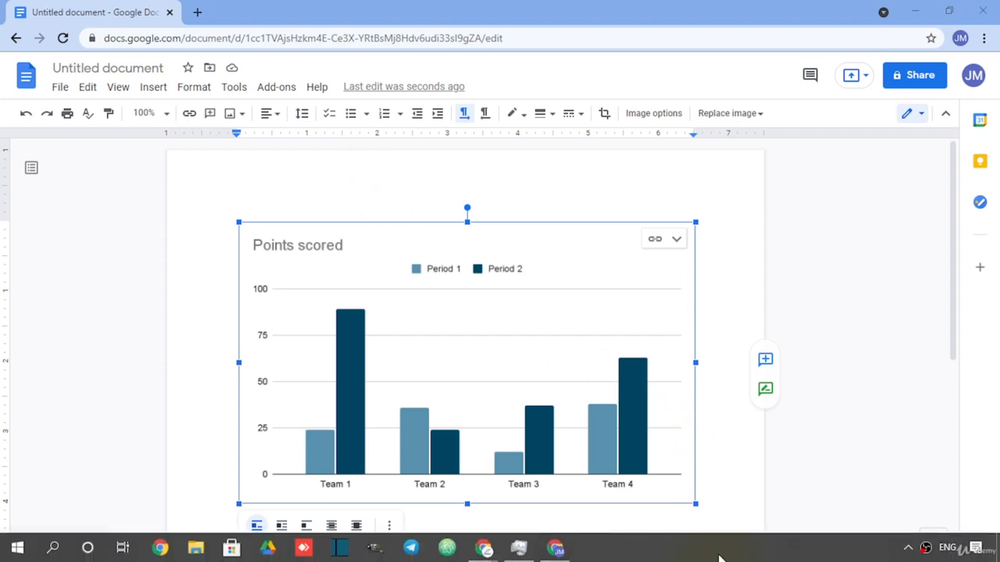